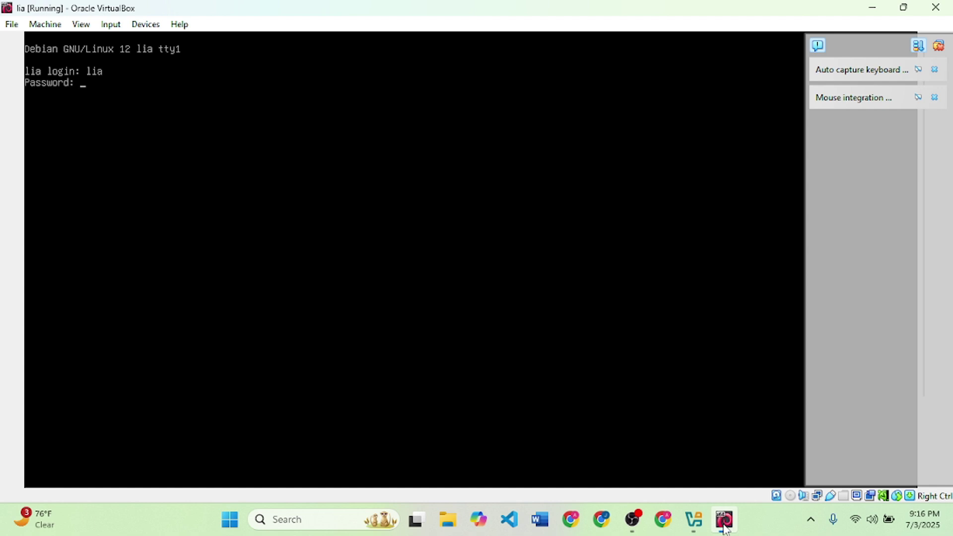
Step: Log in to Debian with the account password, and switch to the root user with su and the root password
{"action": "key", "text": "Return"}
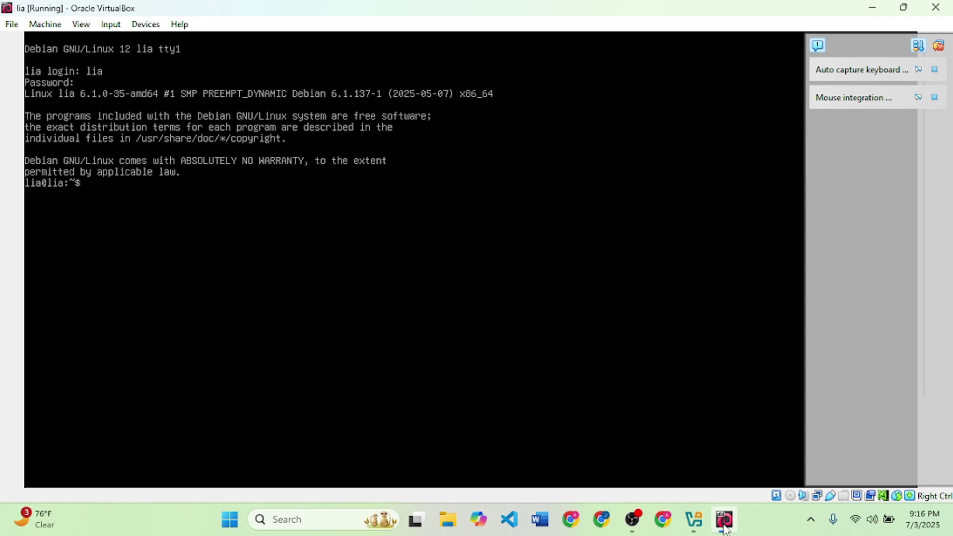
{"action": "type", "text": "su"}
{"action": "key", "text": "Return"}
{"action": "key", "text": "Return"}
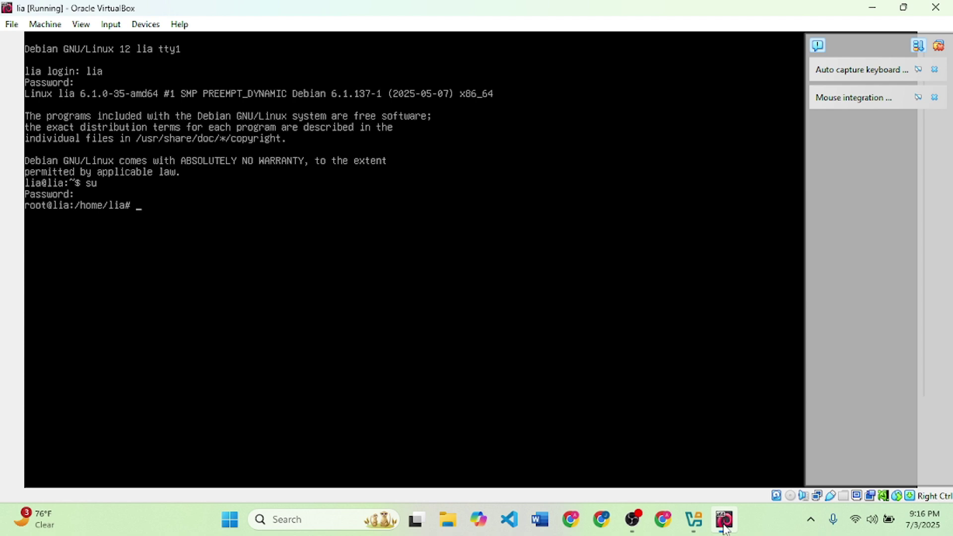
Step: Open the /etc/network/interfaces file in nano
{"action": "type", "text": "nano /etc/network"}
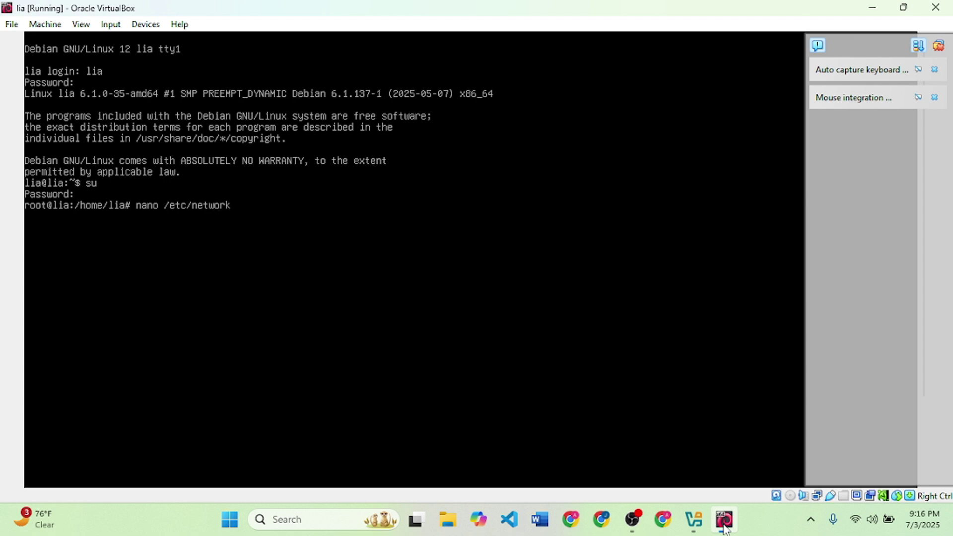
{"action": "type", "text": "/interfaces"}
{"action": "key", "text": "Return"}
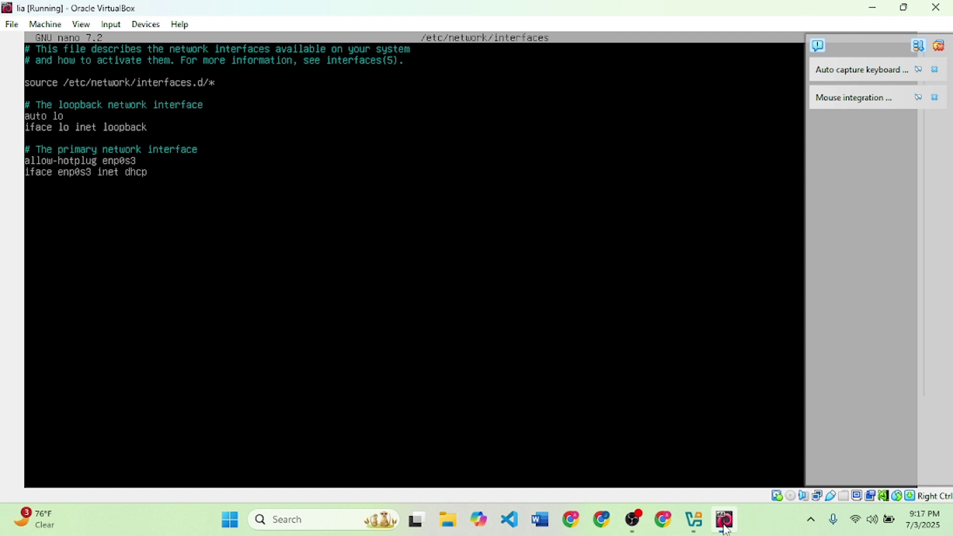
Step: Replace allow-hotplug with auto on the enp0s3 line of the primary network interface
{"action": "key", "text": "BackSpace"}
{"action": "key", "text": "BackSpace"}
{"action": "key", "text": "BackSpace"}
{"action": "key", "text": "BackSpace"}
{"action": "key", "text": "BackSpace"}
{"action": "key", "text": "BackSpace"}
{"action": "key", "text": "BackSpace"}
{"action": "key", "text": "BackSpace"}
{"action": "key", "text": "Delete"}
{"action": "type", "text": "_"}
{"action": "key", "text": "BackSpace"}
{"action": "key", "text": "BackSpace"}
{"action": "key", "text": "BackSpace"}
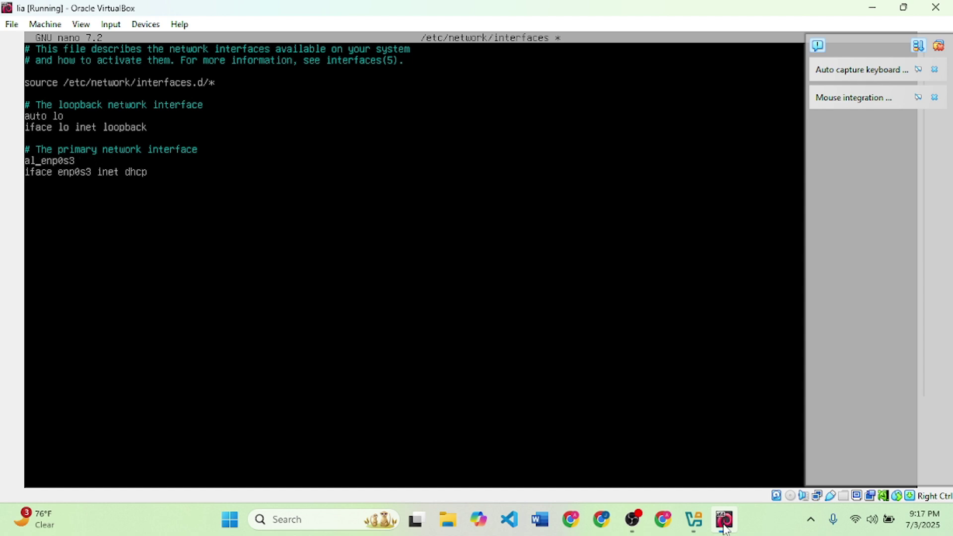
{"action": "key", "text": "BackSpace"}
{"action": "type", "text": "uto"}
Step: Change the enp0s3 inet method from dhcp to static
{"action": "key", "text": "Right"}
{"action": "key", "text": "Right"}
{"action": "key", "text": "Right"}
{"action": "key", "text": "Right"}
{"action": "key", "text": "Right"}
{"action": "key", "text": "Right"}
{"action": "key", "text": "Right"}
{"action": "key", "text": "Right"}
{"action": "key", "text": "Right"}
{"action": "key", "text": "Right"}
{"action": "key", "text": "Right"}
{"action": "key", "text": "Right"}
{"action": "key", "text": "Right"}
{"action": "key", "text": "BackSpace"}
{"action": "key", "text": "BackSpace"}
{"action": "key", "text": "BackSpace"}
{"action": "key", "text": "BackSpace"}
{"action": "type", "text": "static"}
Step: Add indented lines under the enp0s3 iface entry for address 192.168.0.4 and netmask 255.255.255.0
{"action": "key", "text": "Return"}
{"action": "key", "text": "Tab"}
{"action": "type", "text": "a"}
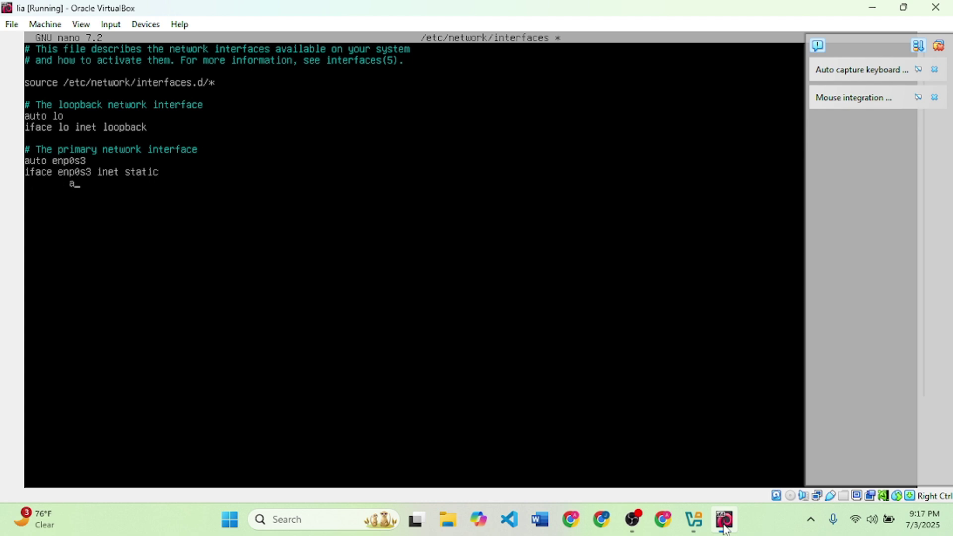
{"action": "type", "text": "ddress 192.168.0."}
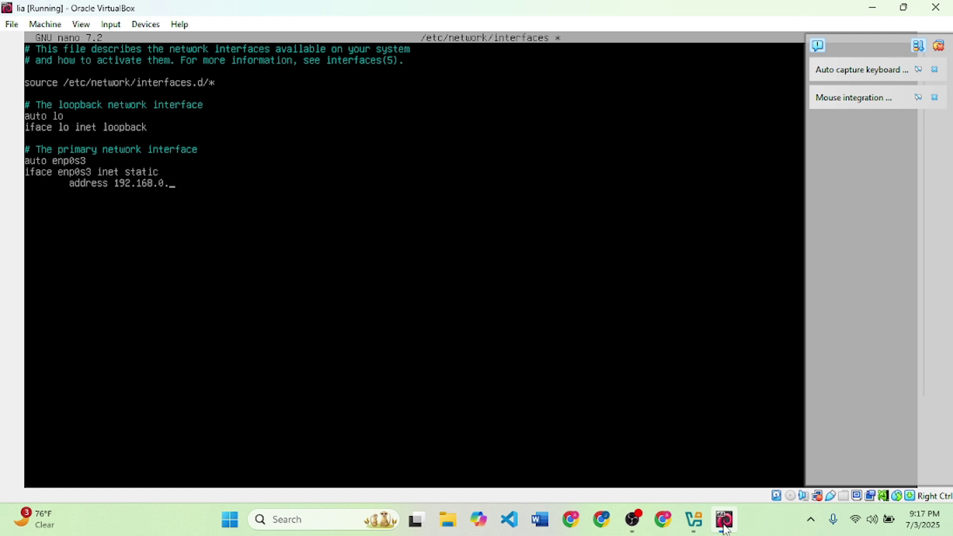
{"action": "type", "text": "4 \t"}
{"action": "type", "text": "net"}
{"action": "type", "text": "mask 2"}
{"action": "type", "text": "55"}
{"action": "type", "text": ".255"}
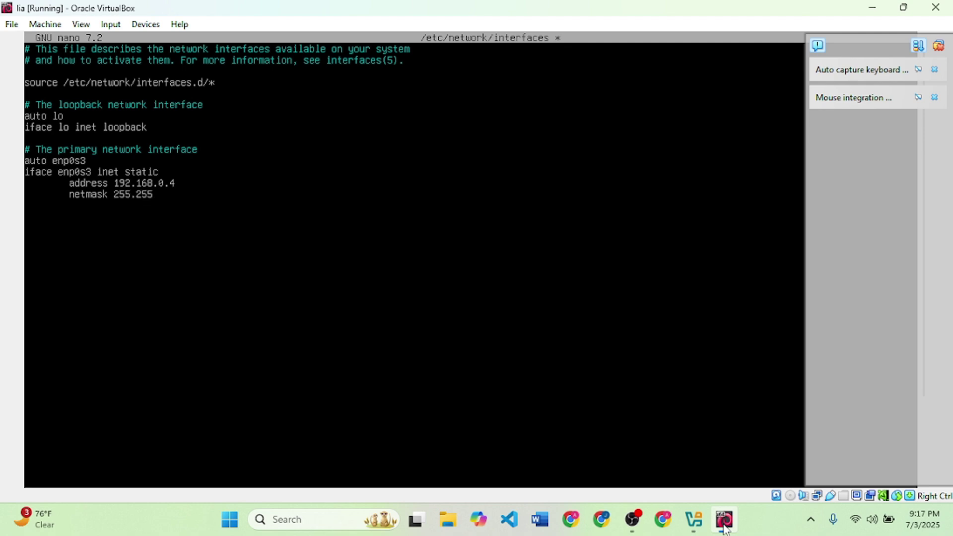
{"action": "type", "text": ".255.0"}
Step: Dismiss the virtual machine notifications, and save the interfaces file and exit nano
{"action": "left_click", "coordinate": [940, 45]}
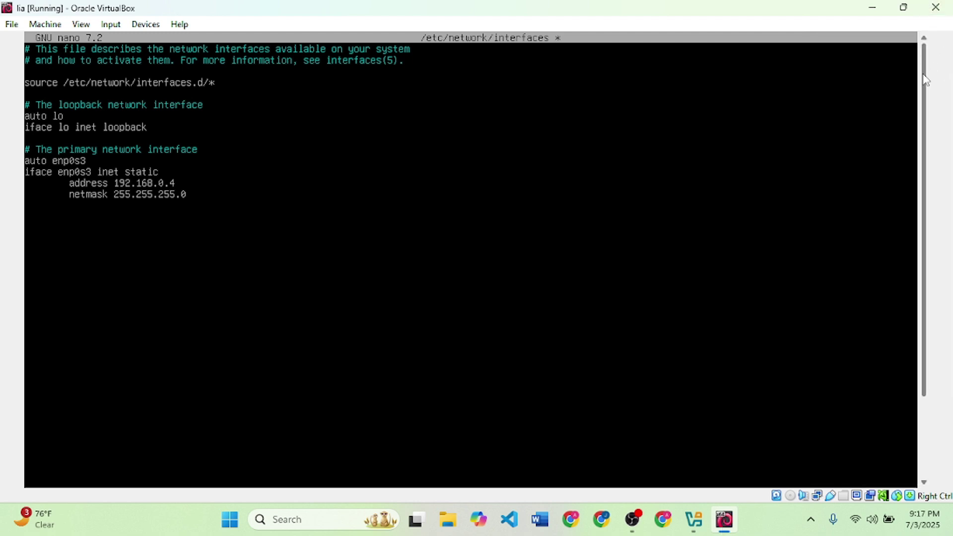
{"action": "left_click_drag", "start_coordinate": [926, 80], "coordinate": [927, 218]}
{"action": "key", "text": "ctrl+o"}
{"action": "key", "text": "Return"}
{"action": "key", "text": "ctrl+x"}
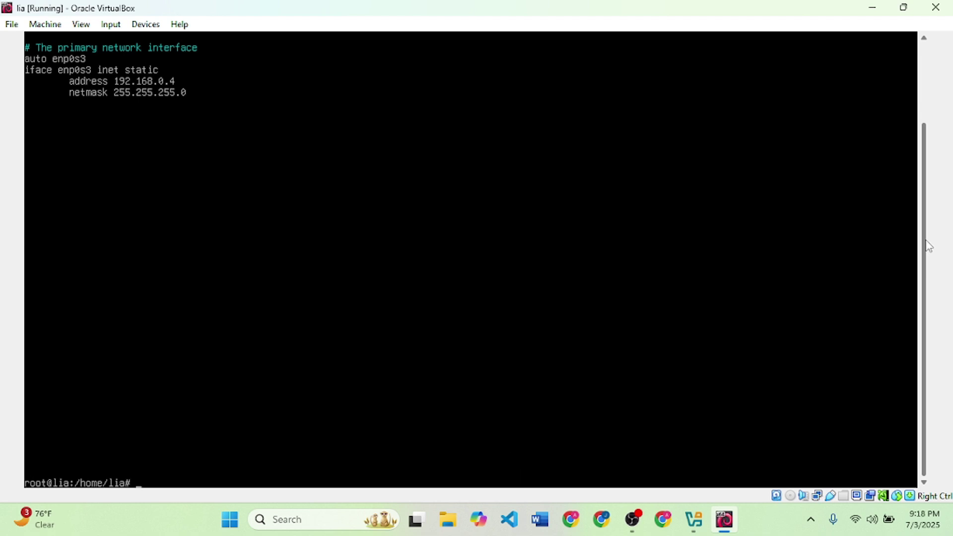
Step: Try to restart networking with the command etc/init.d/networking restart
{"action": "type", "text": "etc/init.d/netwo"}
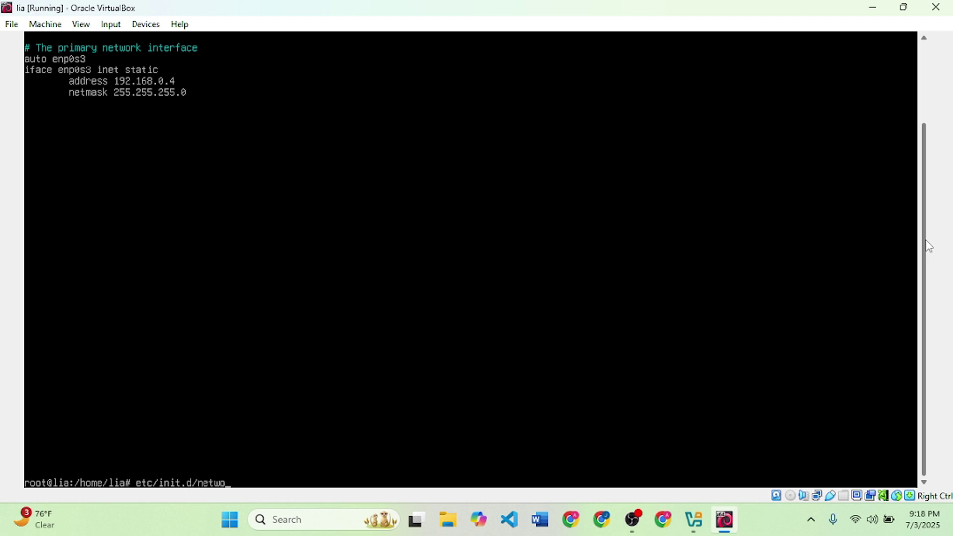
{"action": "type", "text": "rking "}
{"action": "type", "text": "t"}
{"action": "type", "text": "restar"}
{"action": "type", "text": "t"}
{"action": "key", "text": "Return"}
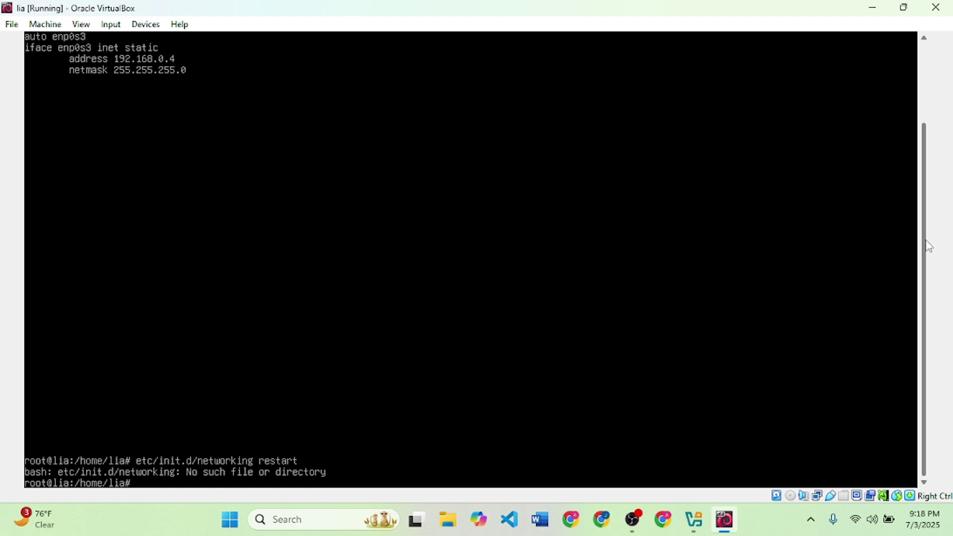
Step: Restart networking with /etc/init.d/networking restart, and list the interface addresses with ip a
{"action": "type", "text": "/etc/init.d/netwo"}
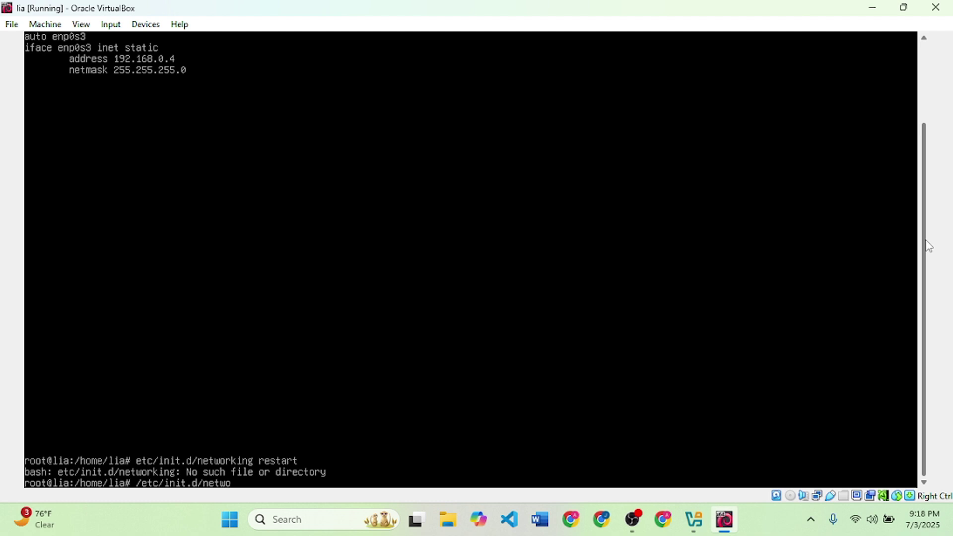
{"action": "type", "text": "rking restart"}
{"action": "key", "text": "Return"}
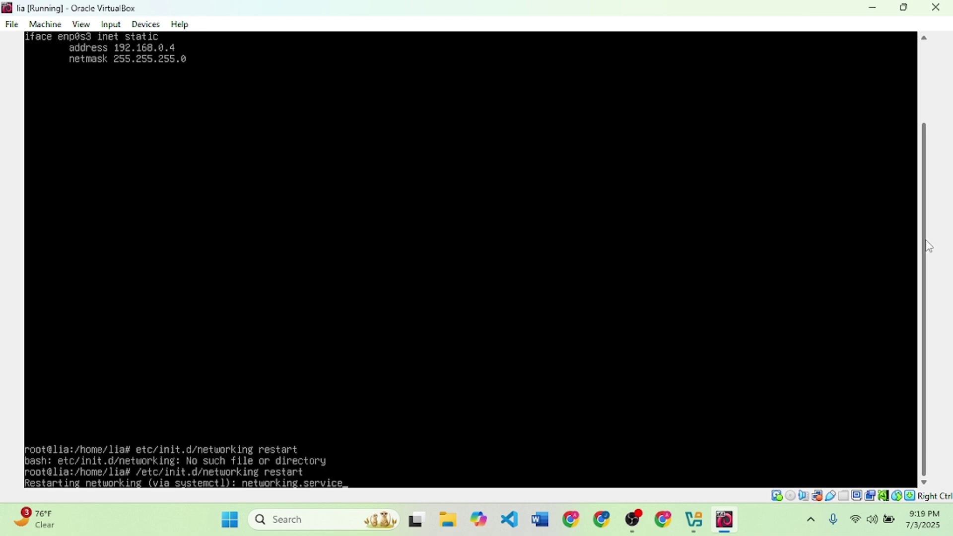
{"action": "key", "text": "Return"}
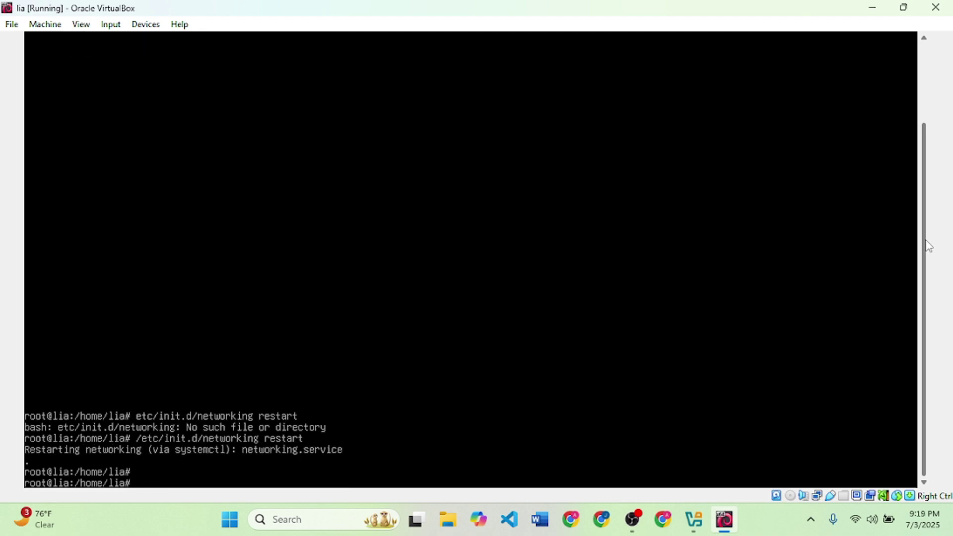
{"action": "type", "text": "ip a"}
{"action": "key", "text": "Return"}
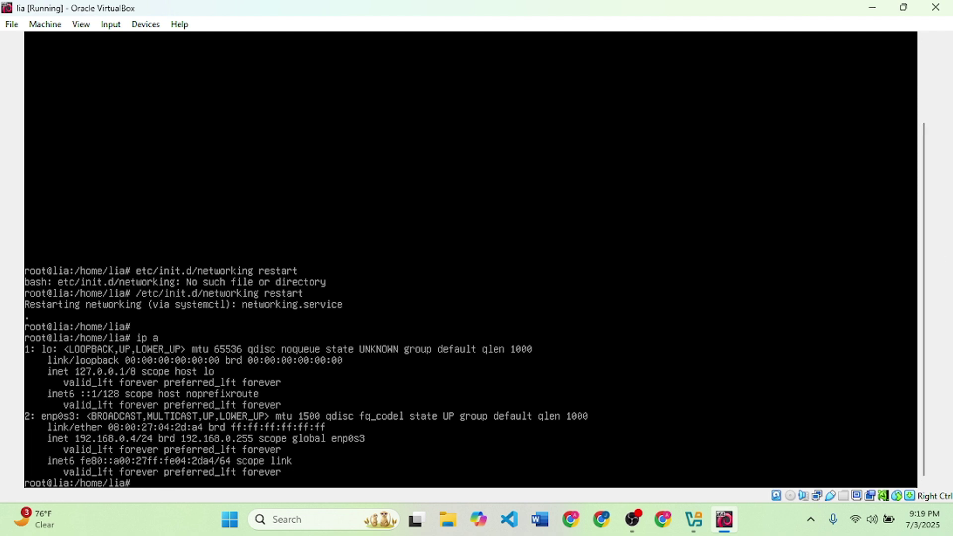
{"action": "key", "text": "super"}
{"action": "type", "text": "cmd"}
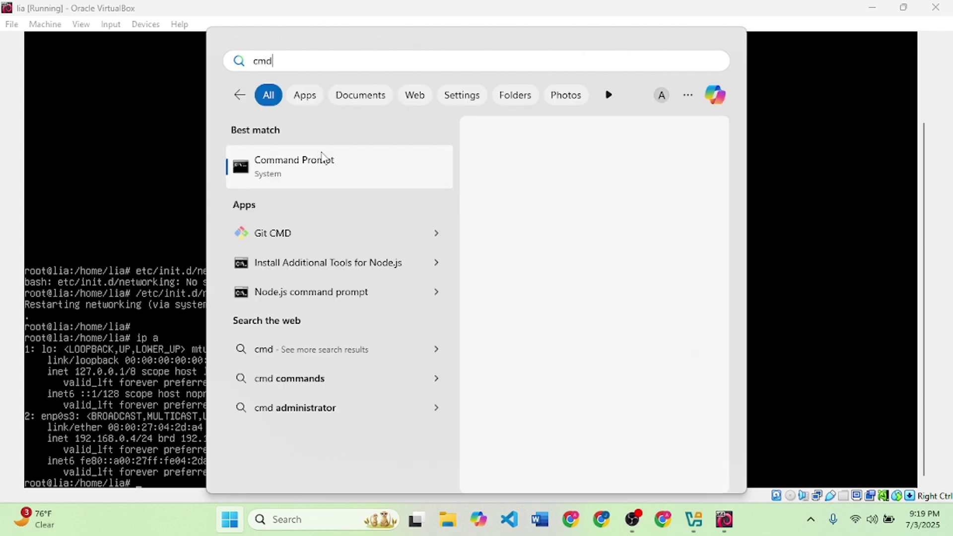
{"action": "left_click", "coordinate": [320, 171]}
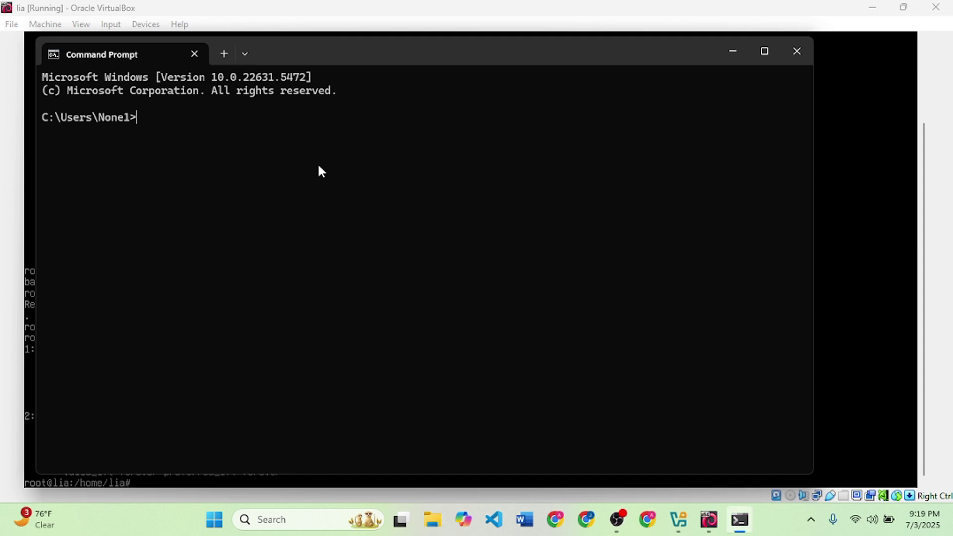
{"action": "left_click", "coordinate": [758, 55]}
{"action": "left_click", "coordinate": [905, 10]}
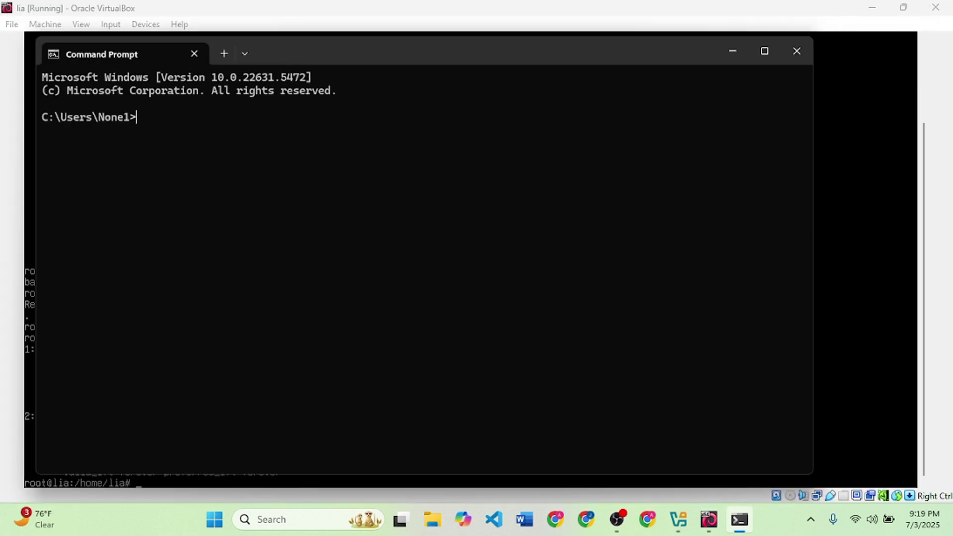
{"action": "left_click", "coordinate": [794, 54]}
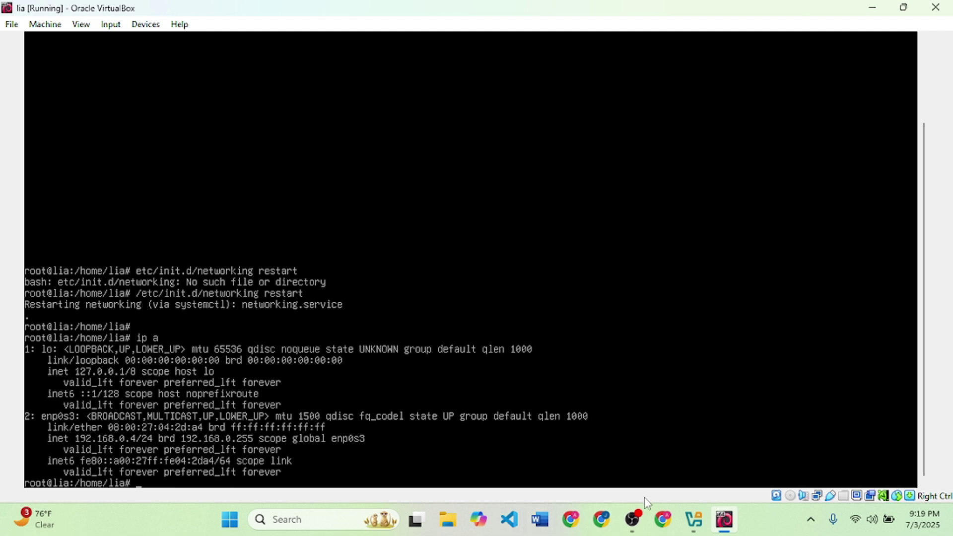
Step: Switch to the Windows Control Panel and open the adapter settings from the Network and Sharing Center
{"action": "left_click", "coordinate": [335, 521]}
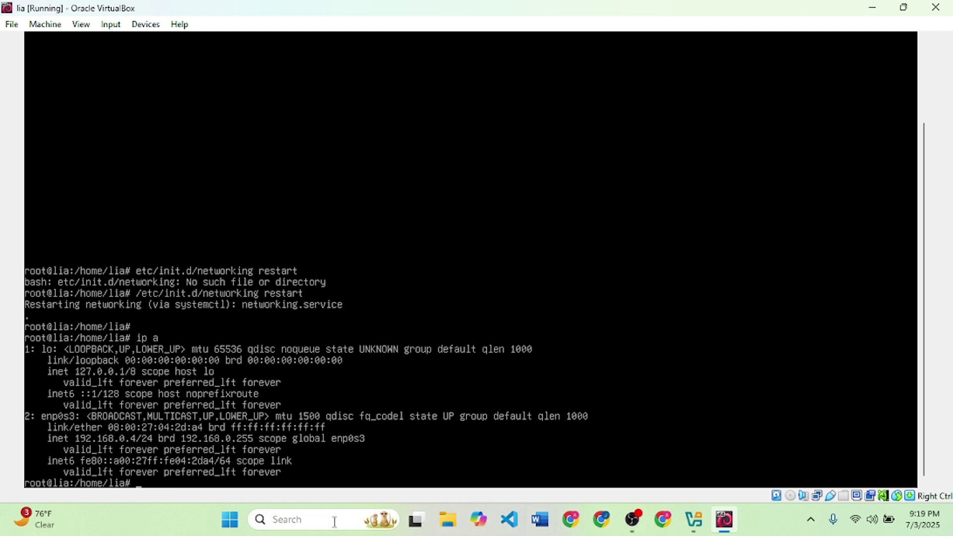
{"action": "type", "text": "con"}
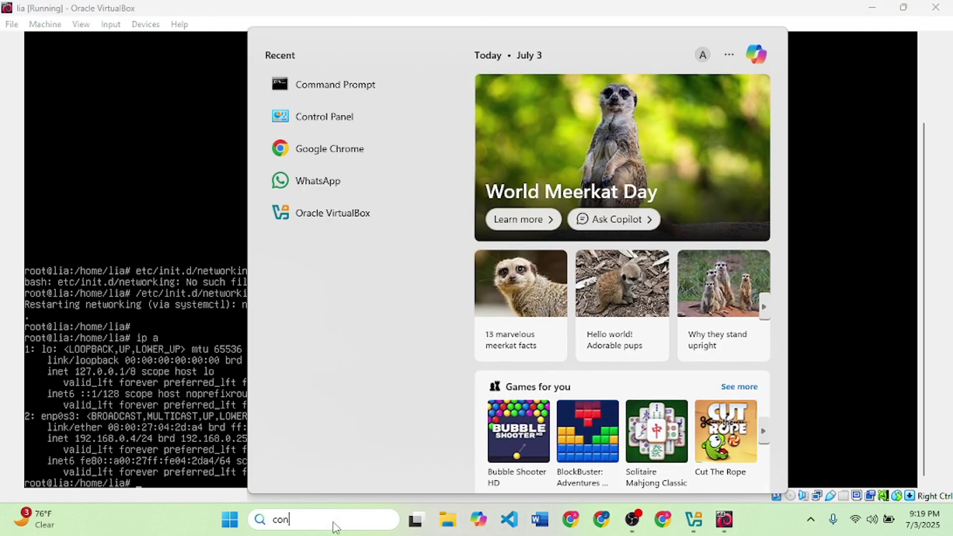
{"action": "type", "text": "trol"}
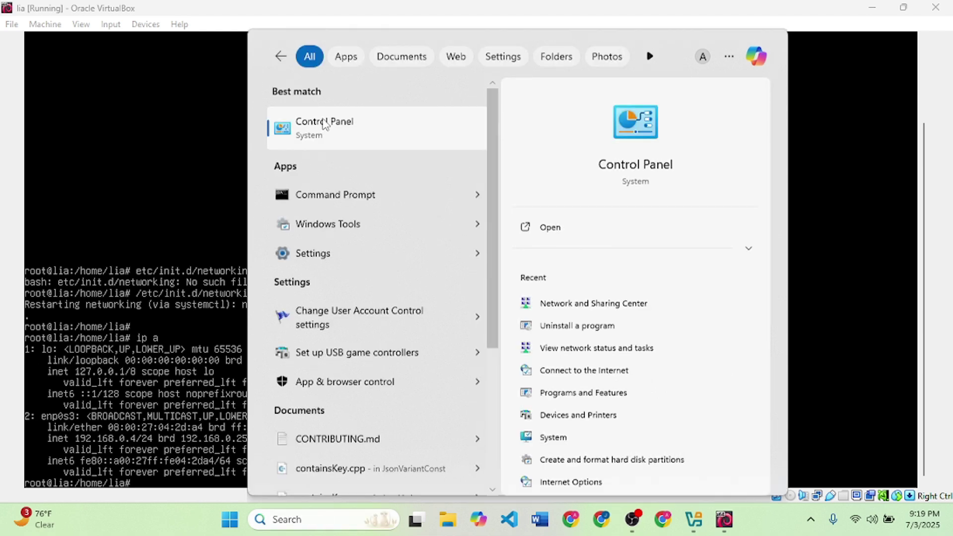
{"action": "left_click", "coordinate": [324, 124]}
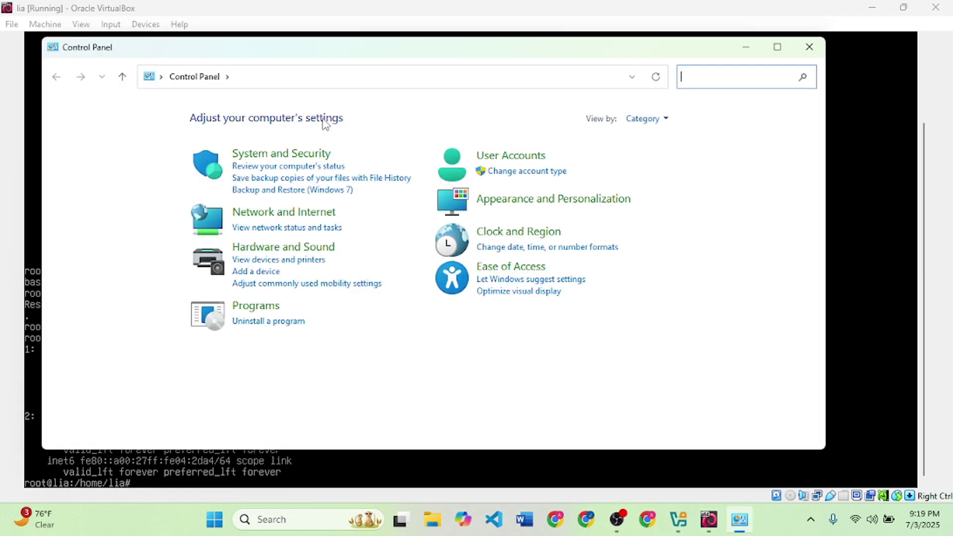
{"action": "left_click", "coordinate": [288, 214]}
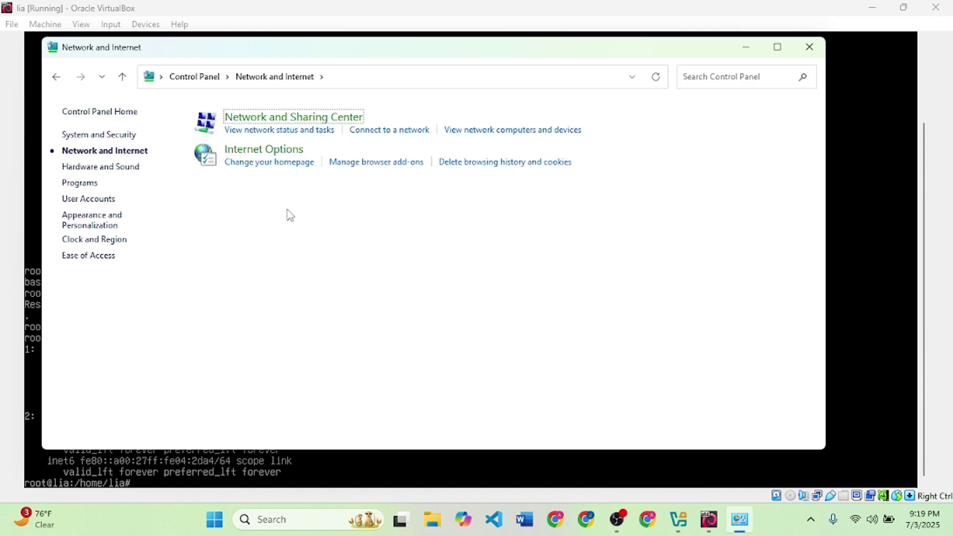
{"action": "left_click", "coordinate": [286, 118]}
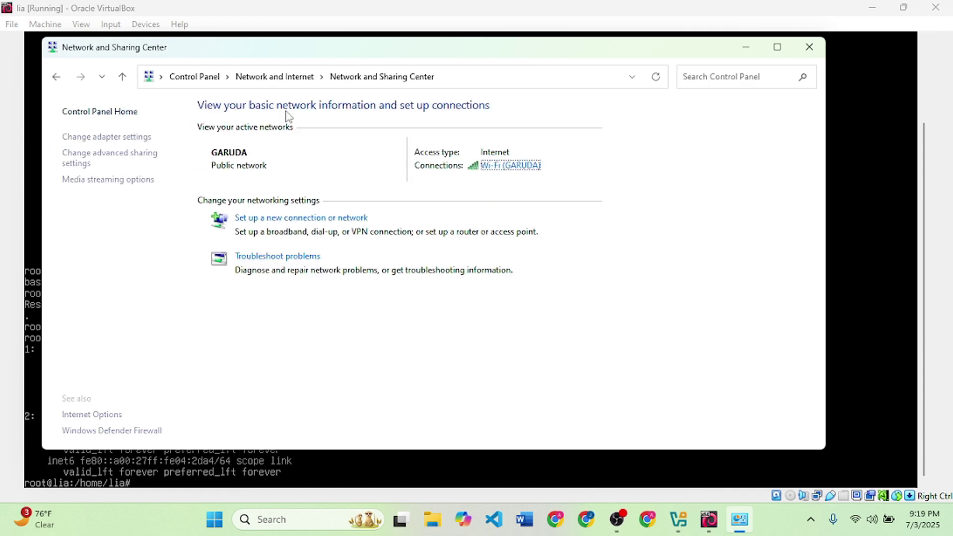
{"action": "left_click", "coordinate": [137, 141]}
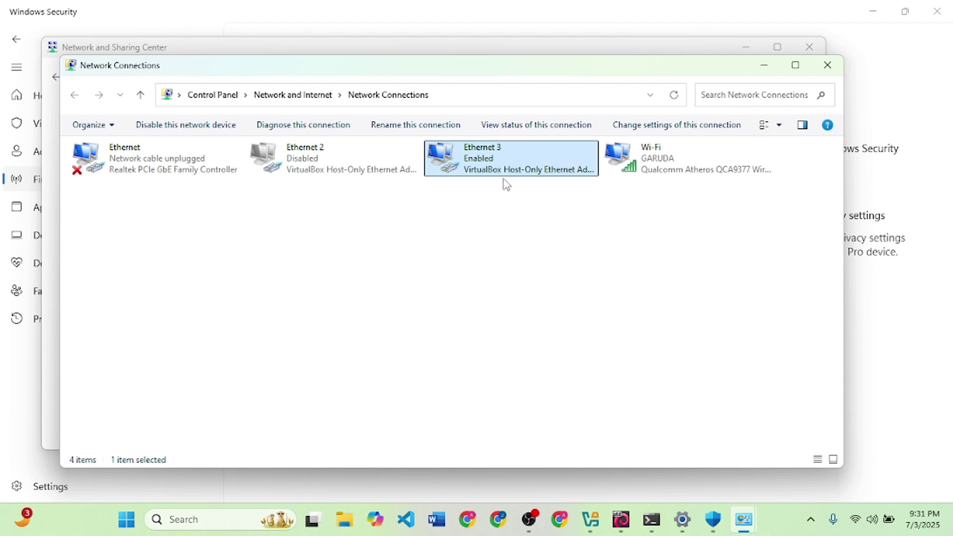
Step: Set the IPv4 address of the Ethernet 3 host-only adapter to 192.168.0.8, and close its properties and status dialogs
{"action": "double_click", "coordinate": [506, 152]}
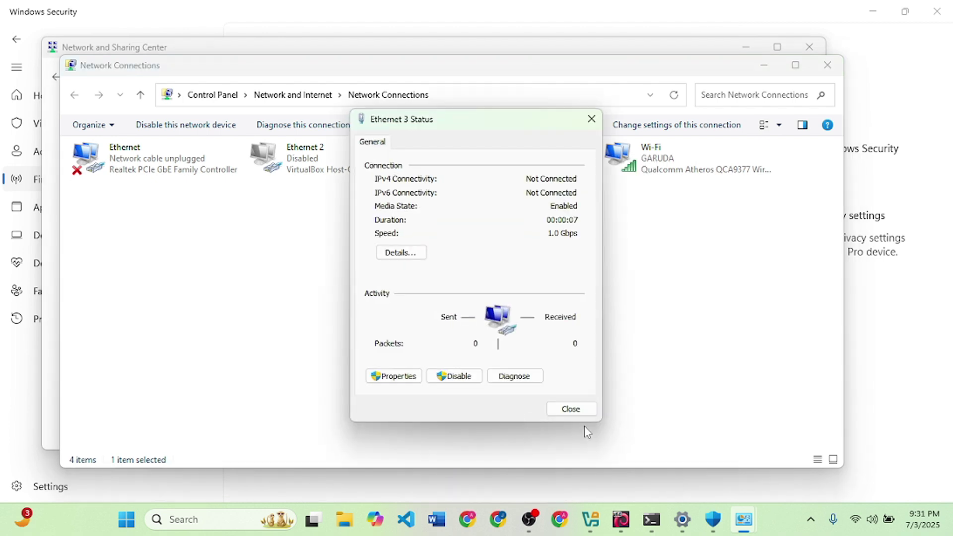
{"action": "left_click", "coordinate": [393, 376]}
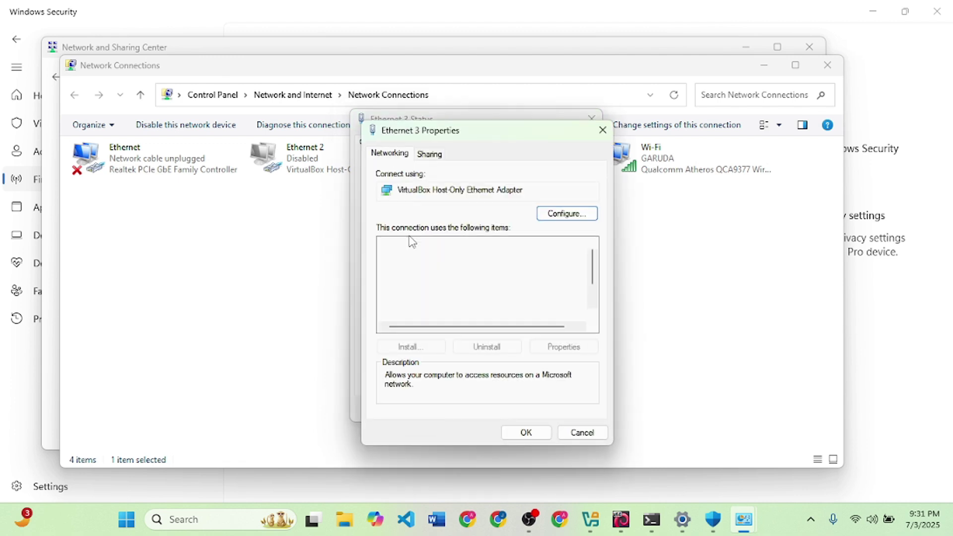
{"action": "left_click", "coordinate": [484, 304]}
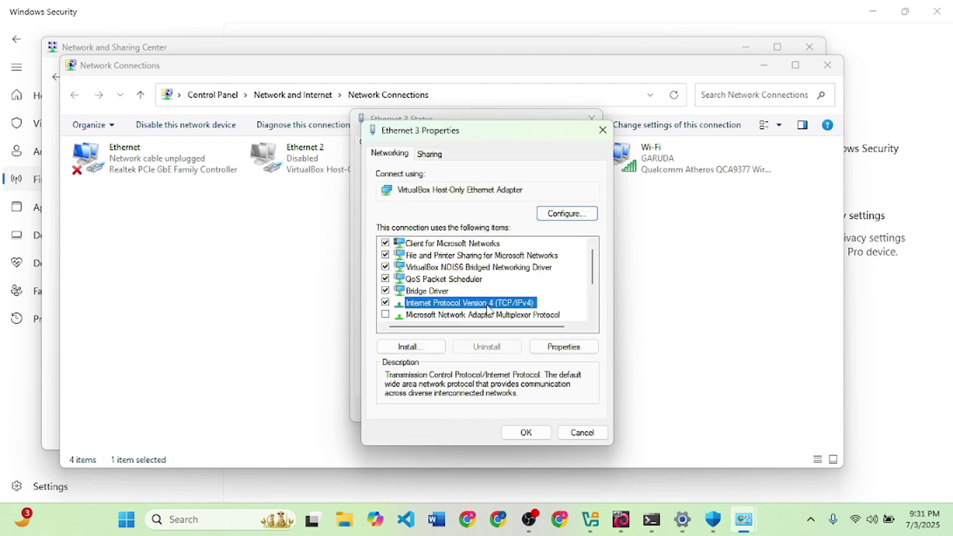
{"action": "left_click", "coordinate": [558, 344]}
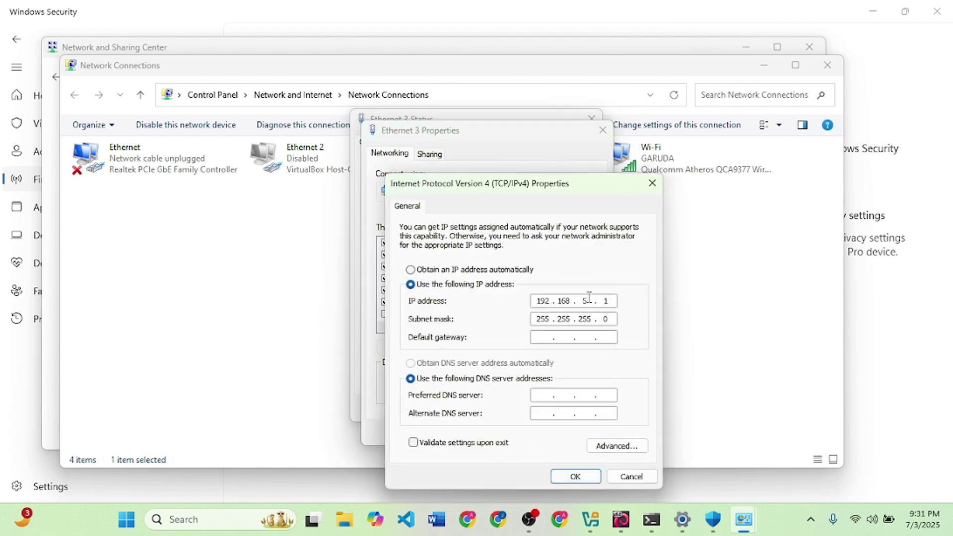
{"action": "type", "text": "0.8"}
{"action": "key", "text": "Return"}
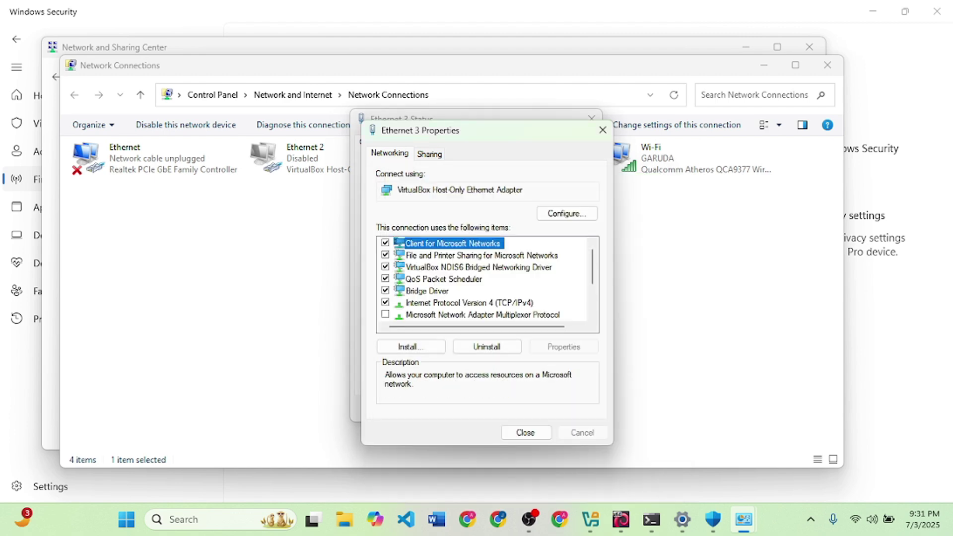
{"action": "left_click", "coordinate": [531, 434]}
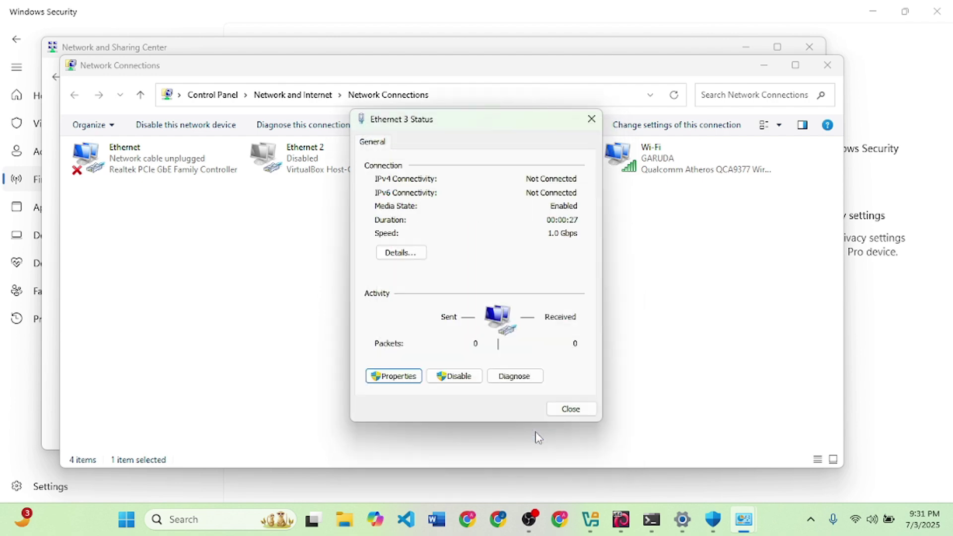
{"action": "left_click", "coordinate": [579, 410]}
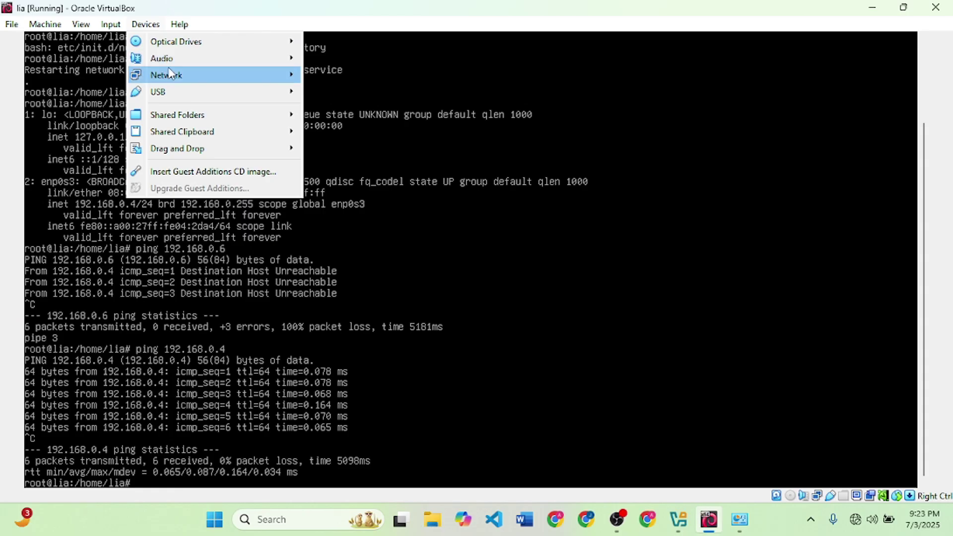
Step: Attach the virtual machine's network Adapter 1 to Host-only Adapter using the VirtualBox Host-Only Ethernet Adapter, and save the settings
{"action": "mouse_move", "coordinate": [171, 74]}
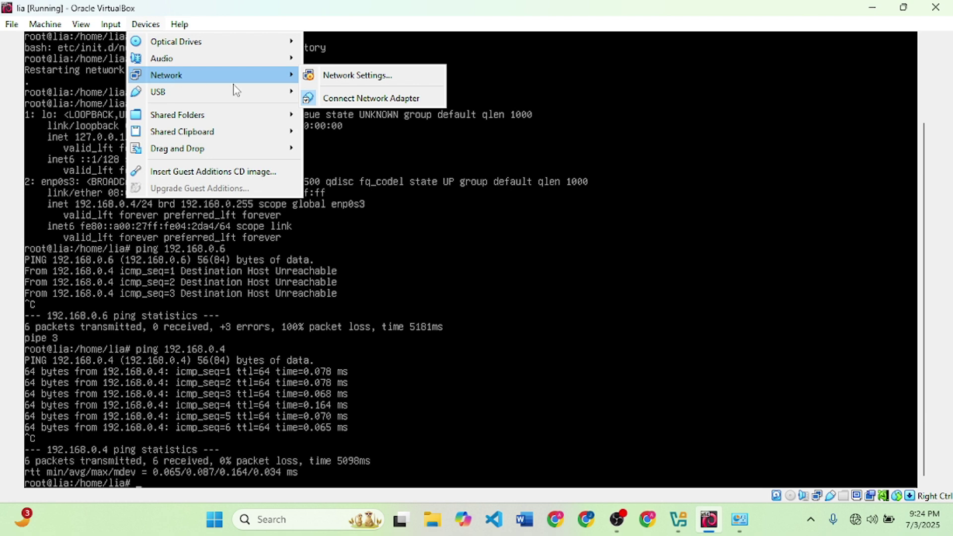
{"action": "left_click", "coordinate": [409, 84]}
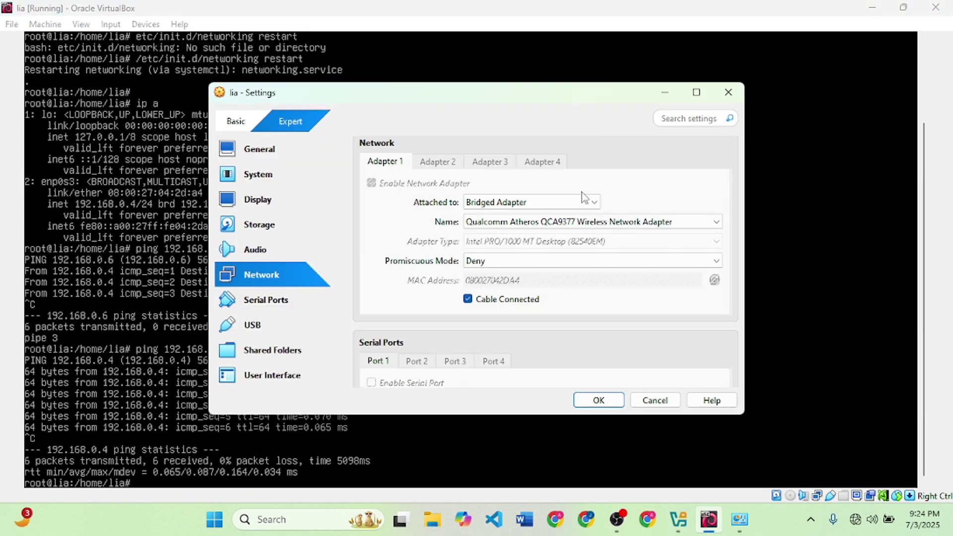
{"action": "left_click", "coordinate": [596, 223]}
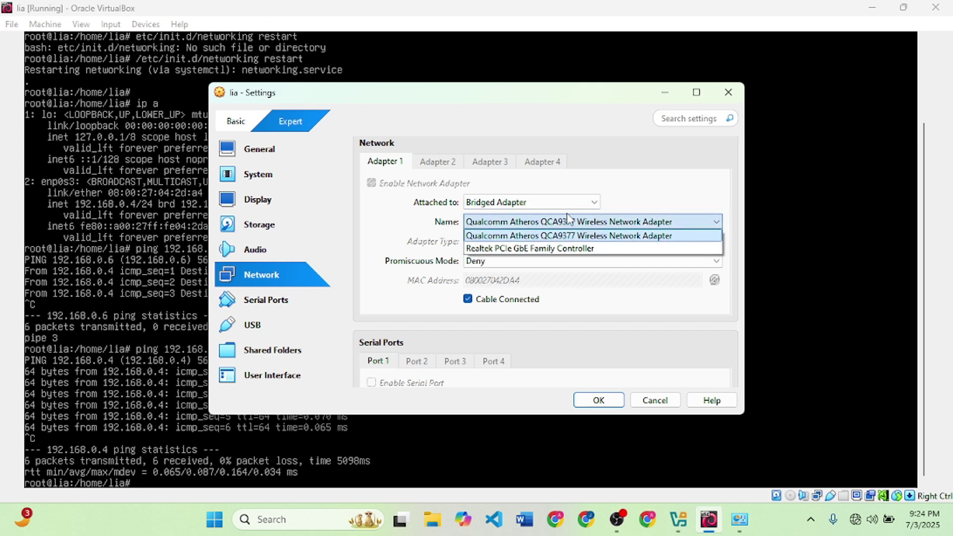
{"action": "left_click", "coordinate": [551, 201]}
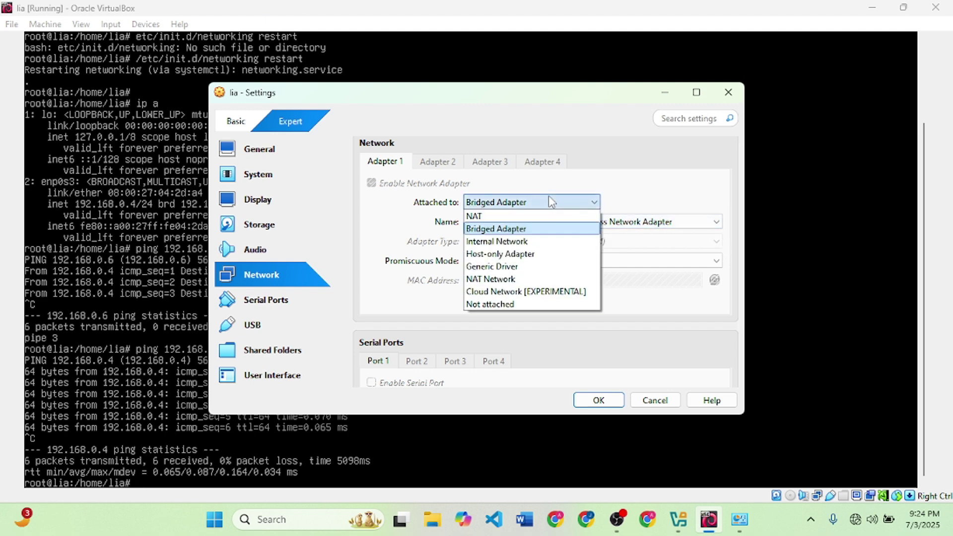
{"action": "left_click", "coordinate": [535, 255]}
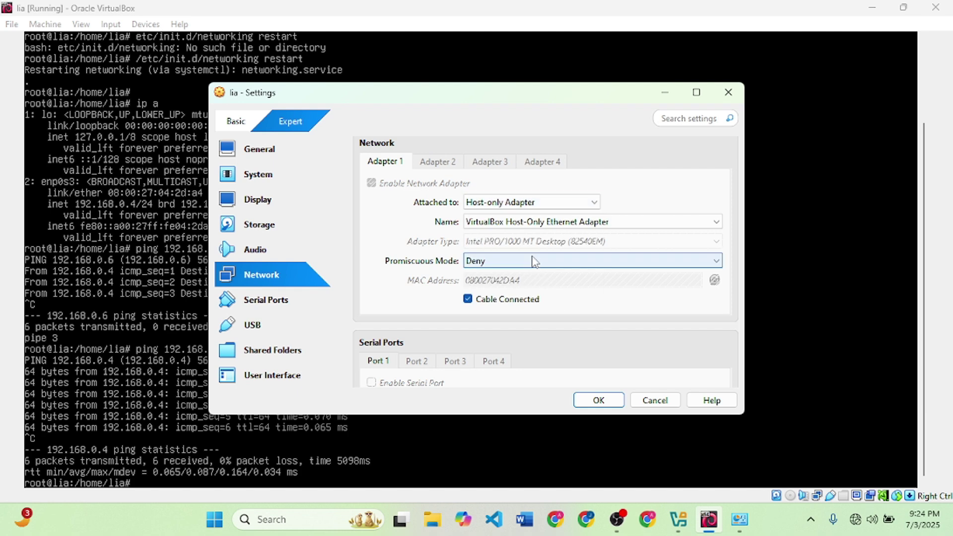
{"action": "left_click", "coordinate": [535, 223]}
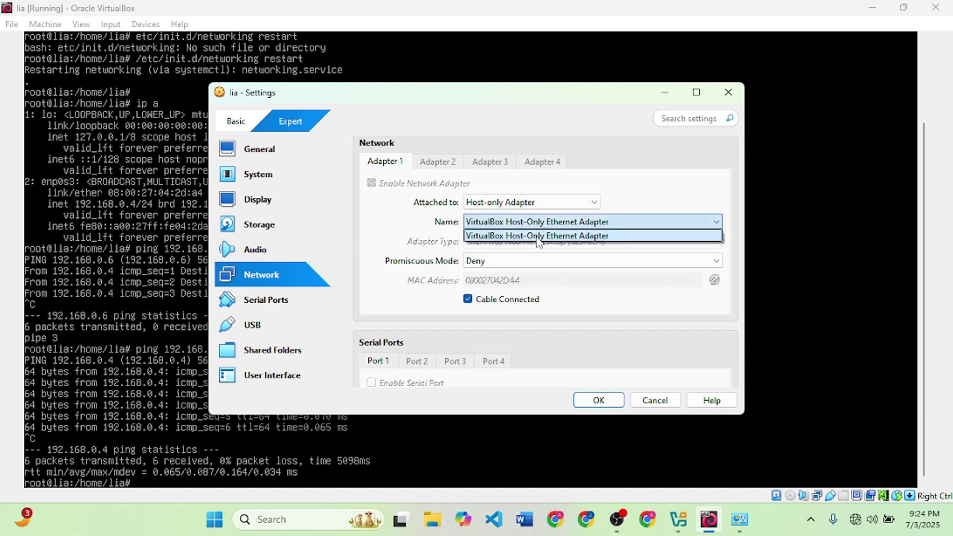
{"action": "left_click", "coordinate": [536, 237]}
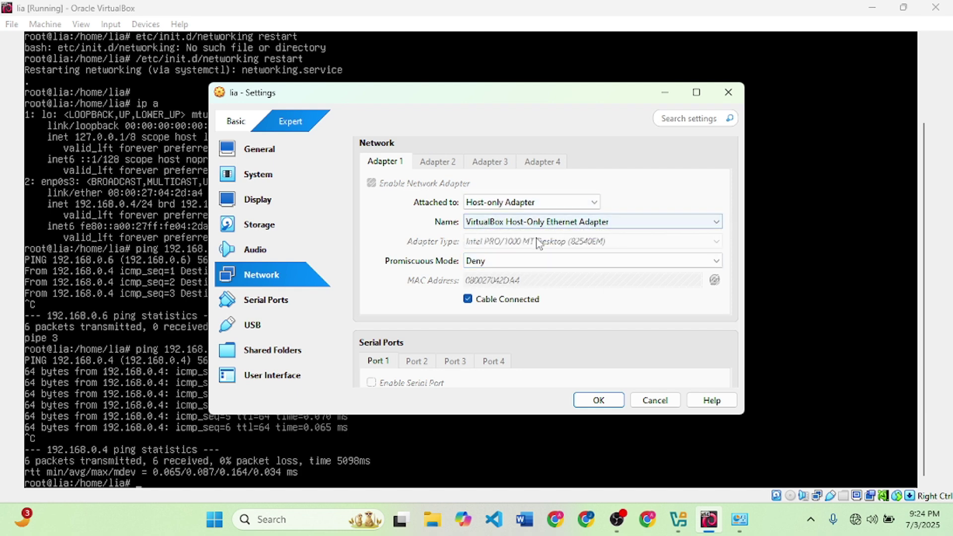
{"action": "left_click", "coordinate": [599, 400]}
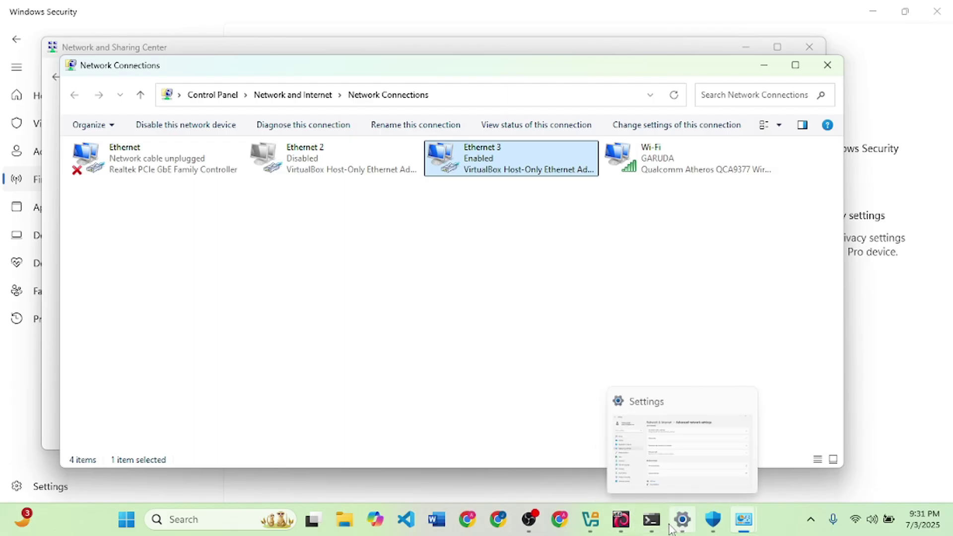
Step: Switch to the Windows Command Prompt and ping the host-only adapter address 192.168.0.8
{"action": "left_click", "coordinate": [653, 520]}
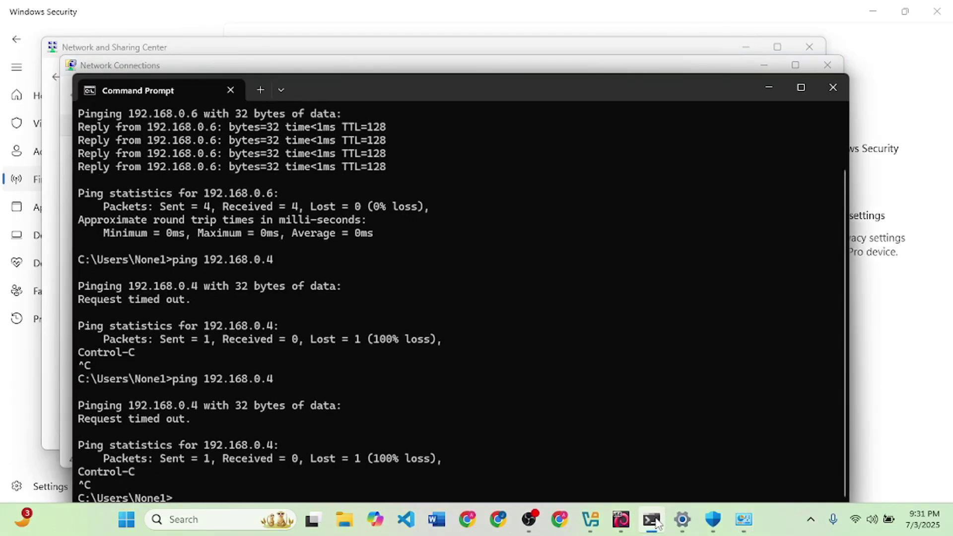
{"action": "key", "text": "Up"}
{"action": "key", "text": "BackSpace"}
{"action": "type", "text": "8.0.8"}
{"action": "key", "text": "Return"}
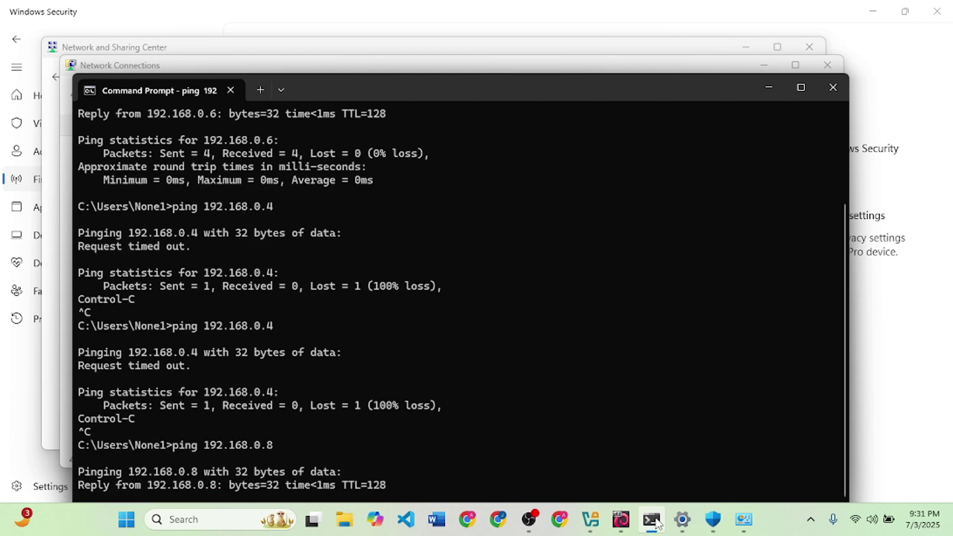
{"action": "key", "text": "ctrl+c"}
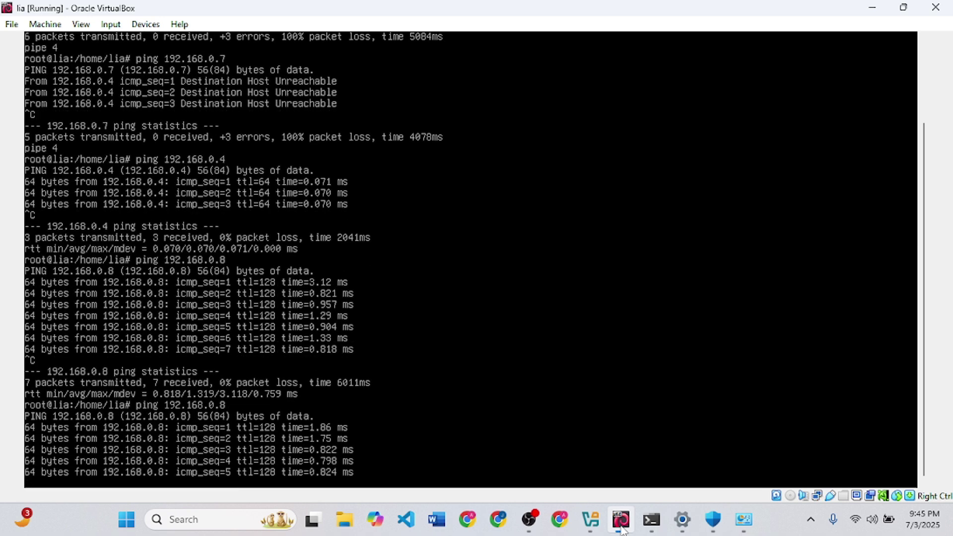
Step: Stop the ping running in the virtual machine, and ping 192.168.0.4 from the Windows Command Prompt before closing it
{"action": "key", "text": "ctrl+c"}
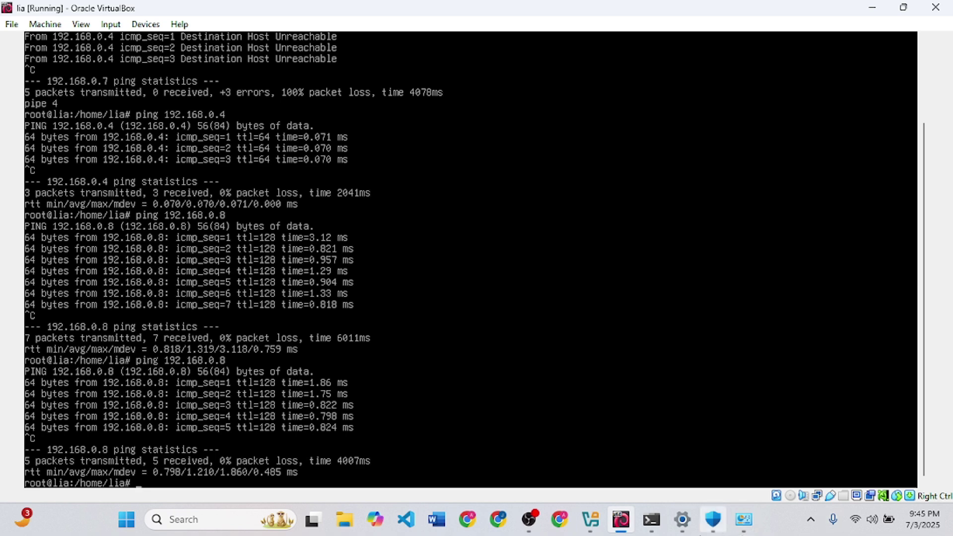
{"action": "left_click", "coordinate": [649, 520]}
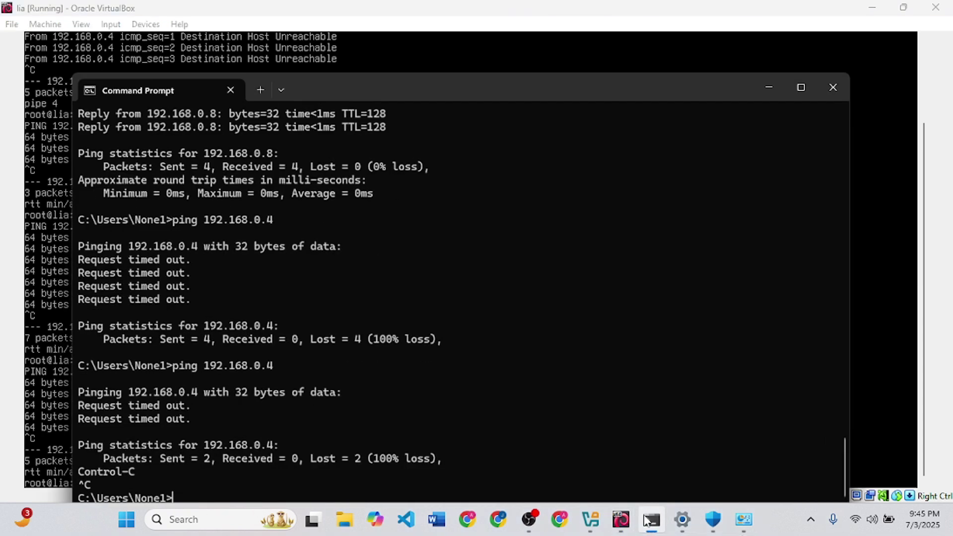
{"action": "key", "text": "Up"}
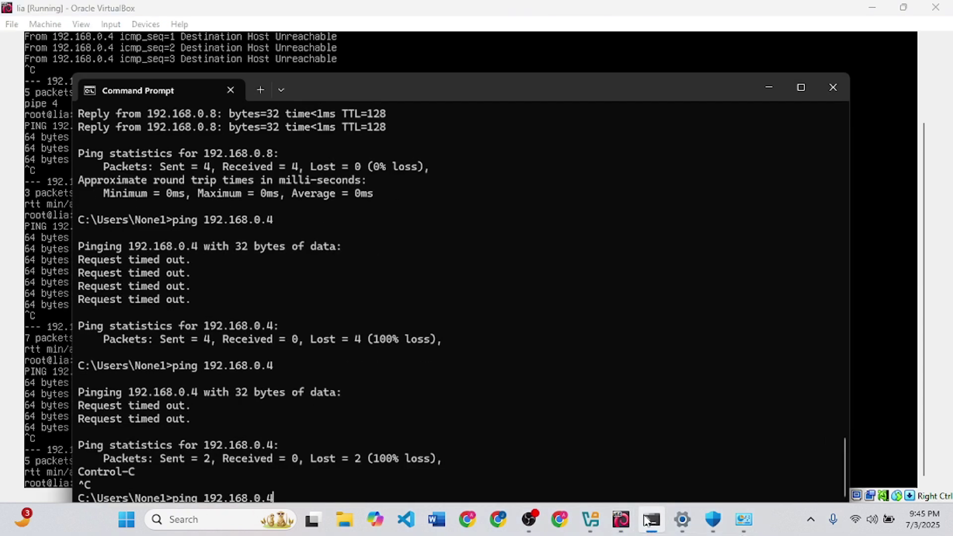
{"action": "key", "text": "Return"}
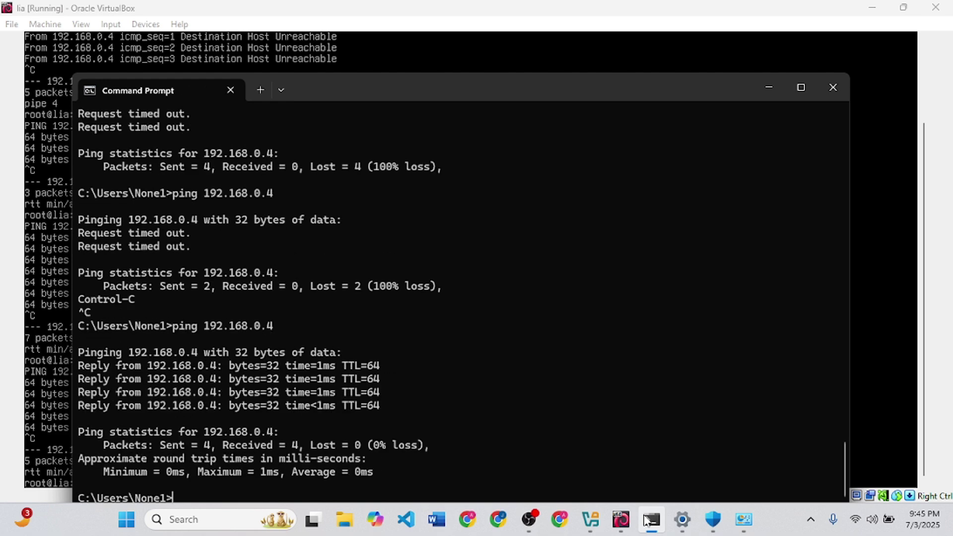
{"action": "left_click", "coordinate": [835, 93]}
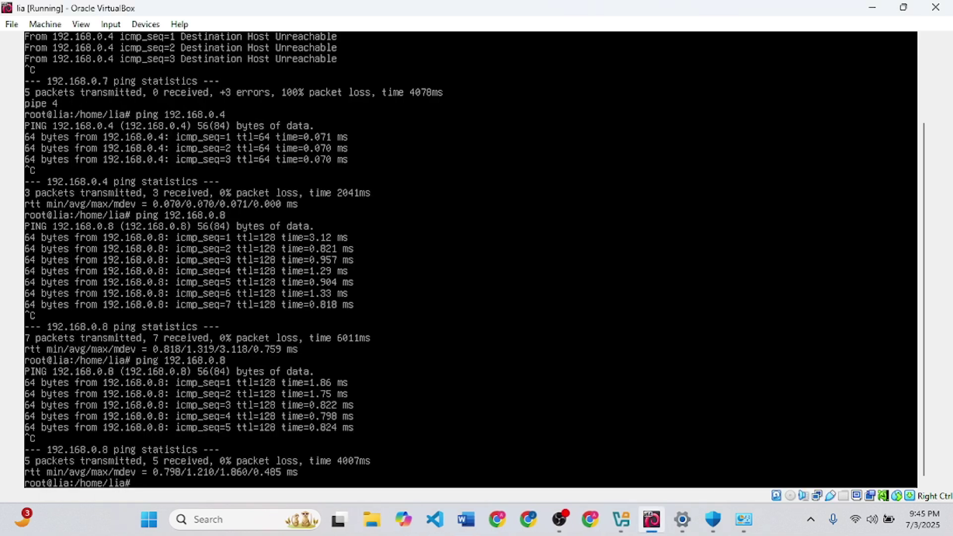